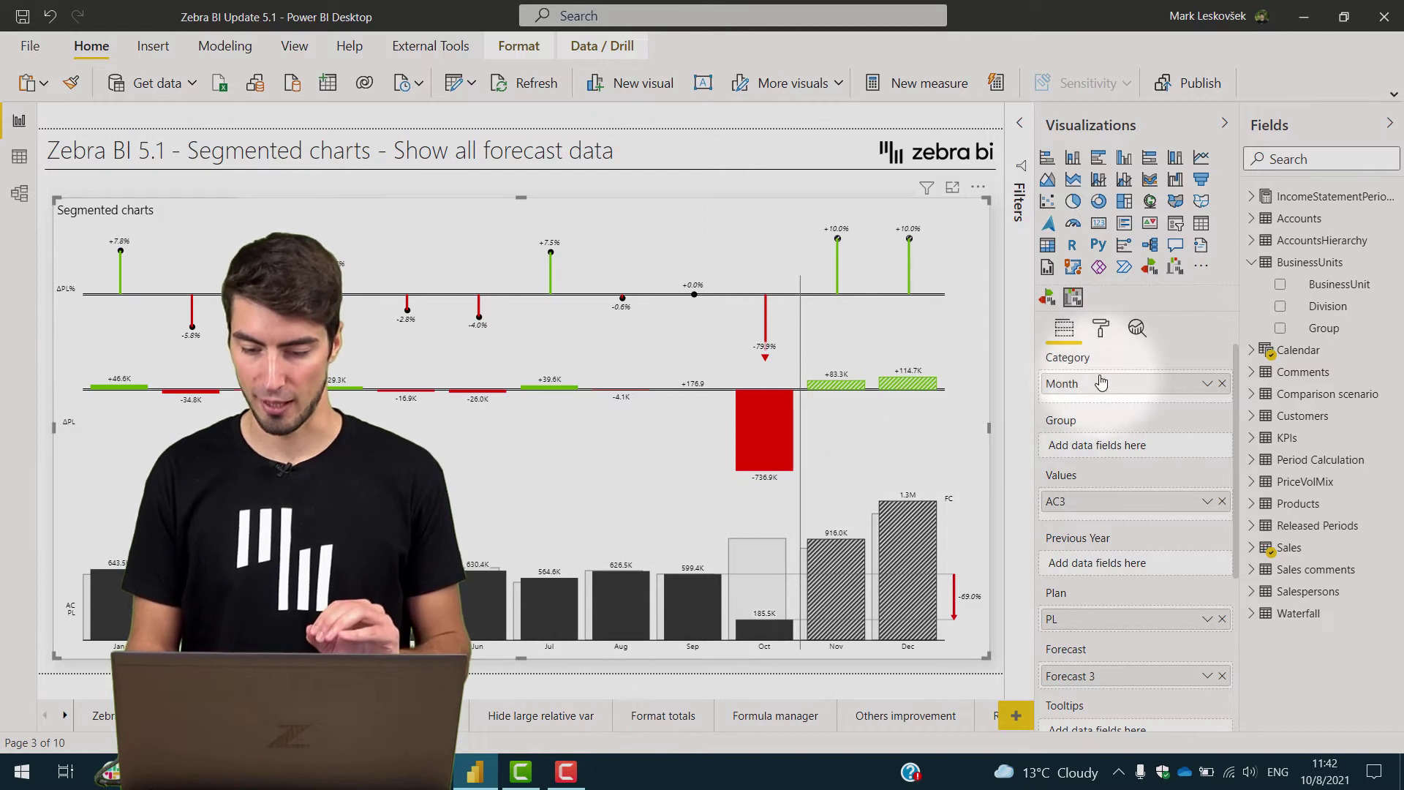
Turn on Show all forecast data in the segmented chart's Chart settings.
click(1103, 330)
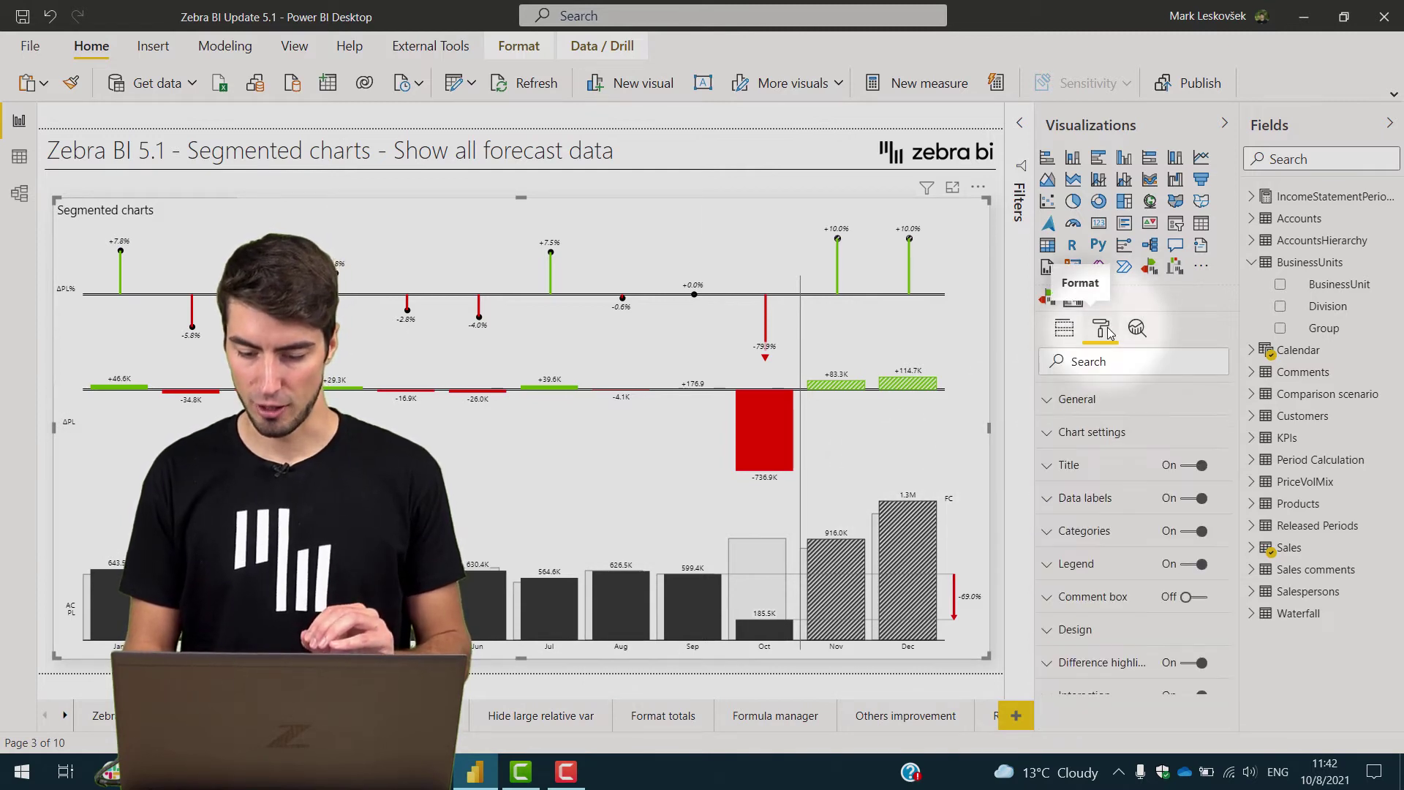
click(1101, 436)
scroll(1139, 594, down, 5)
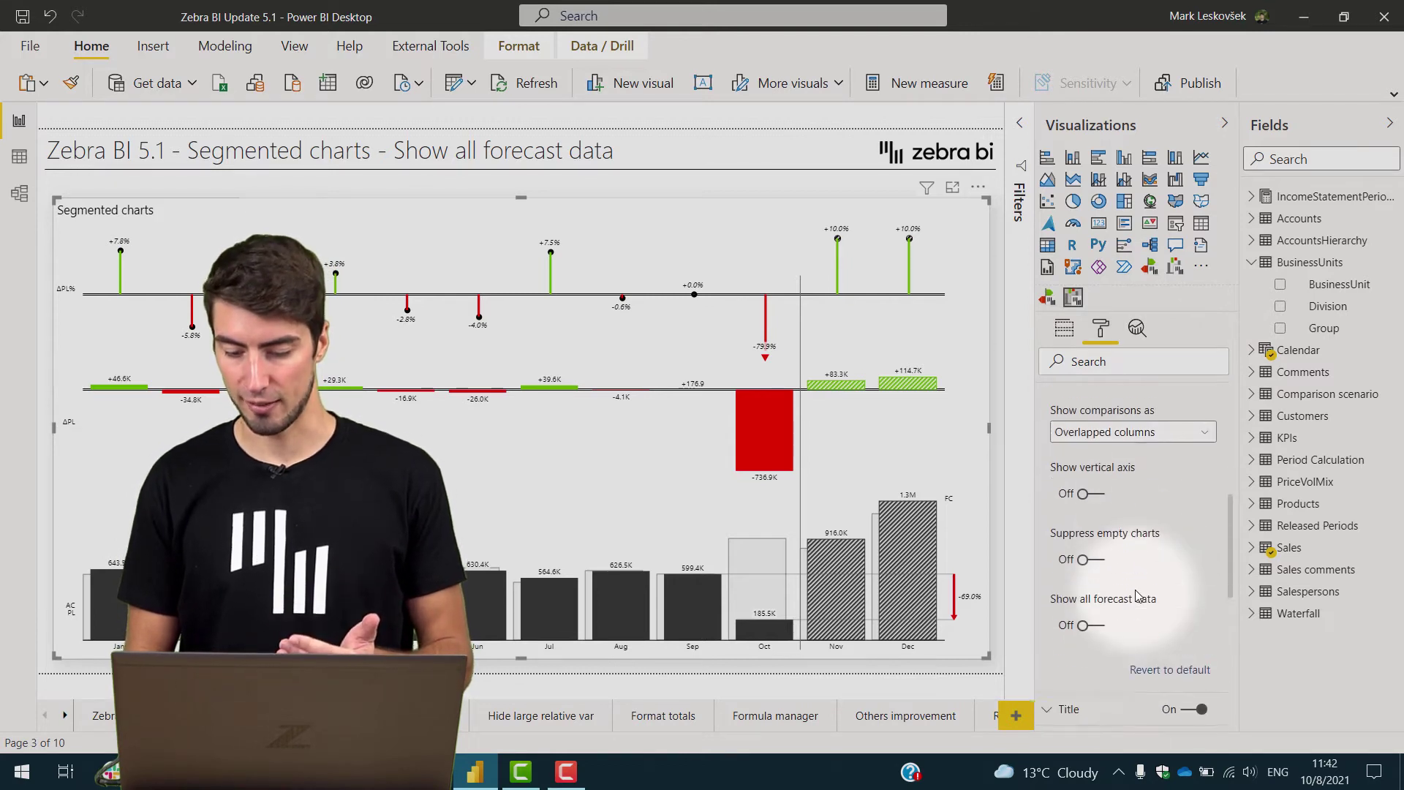
click(1090, 621)
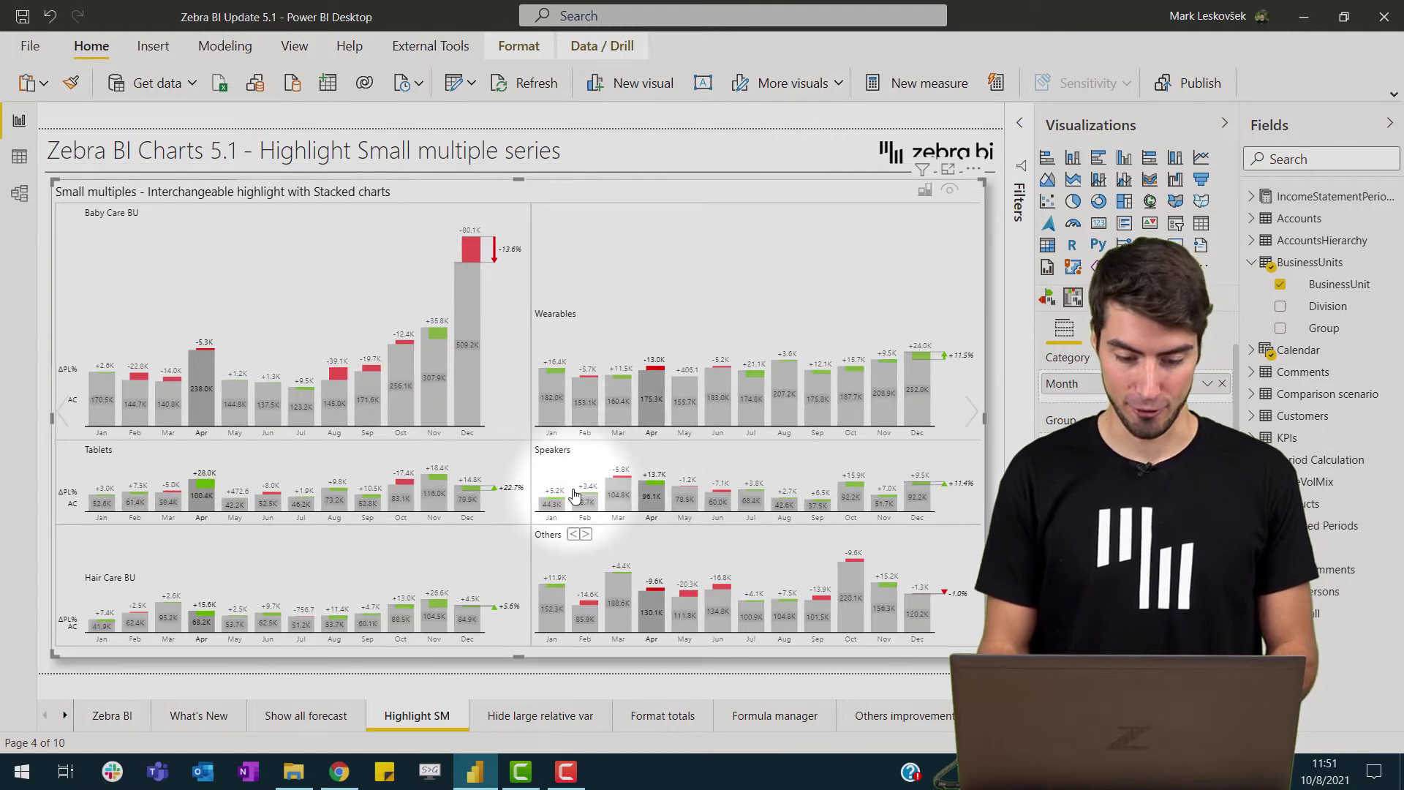
Highlight Others in the small multiples, then Wearables in the stacked view, and return to the multiples grid.
click(550, 542)
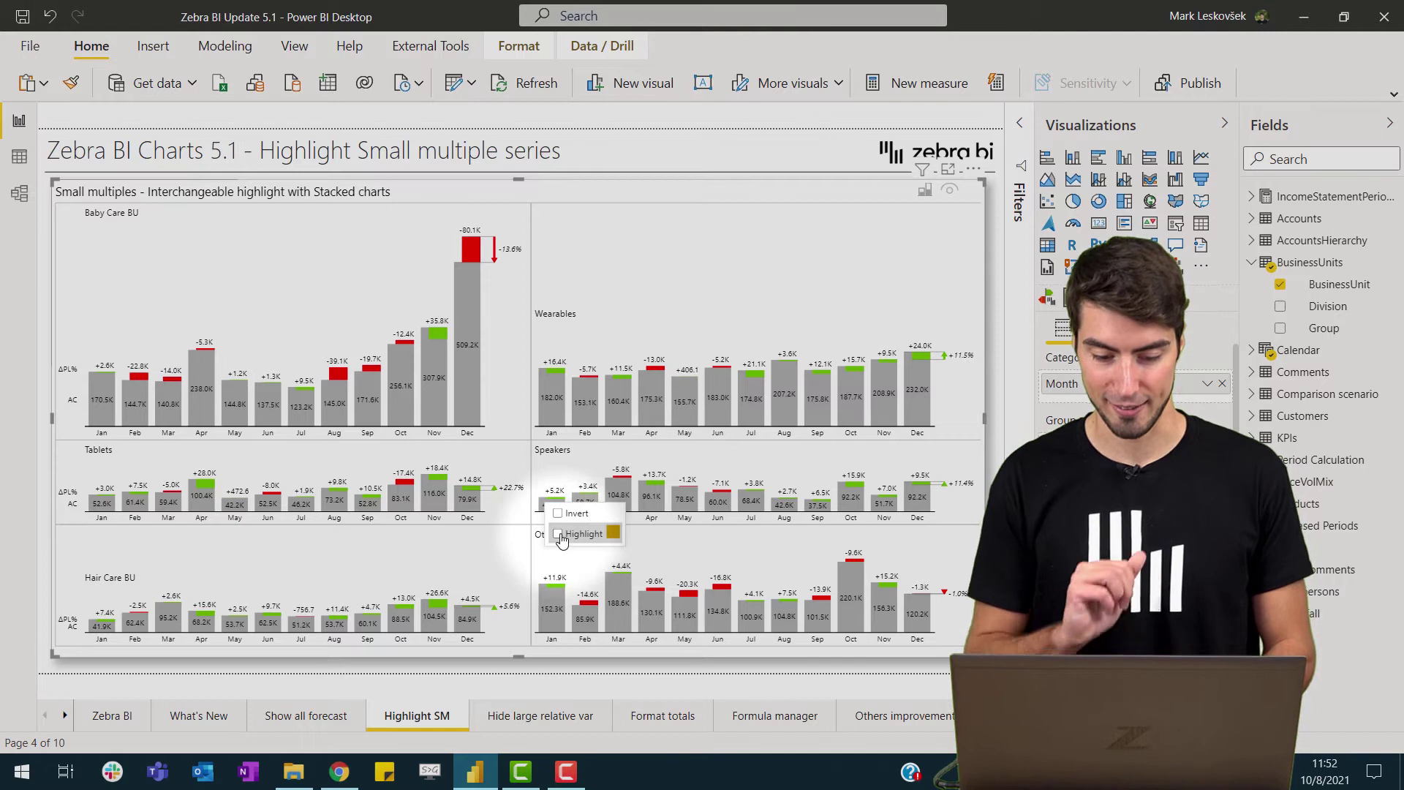
click(558, 534)
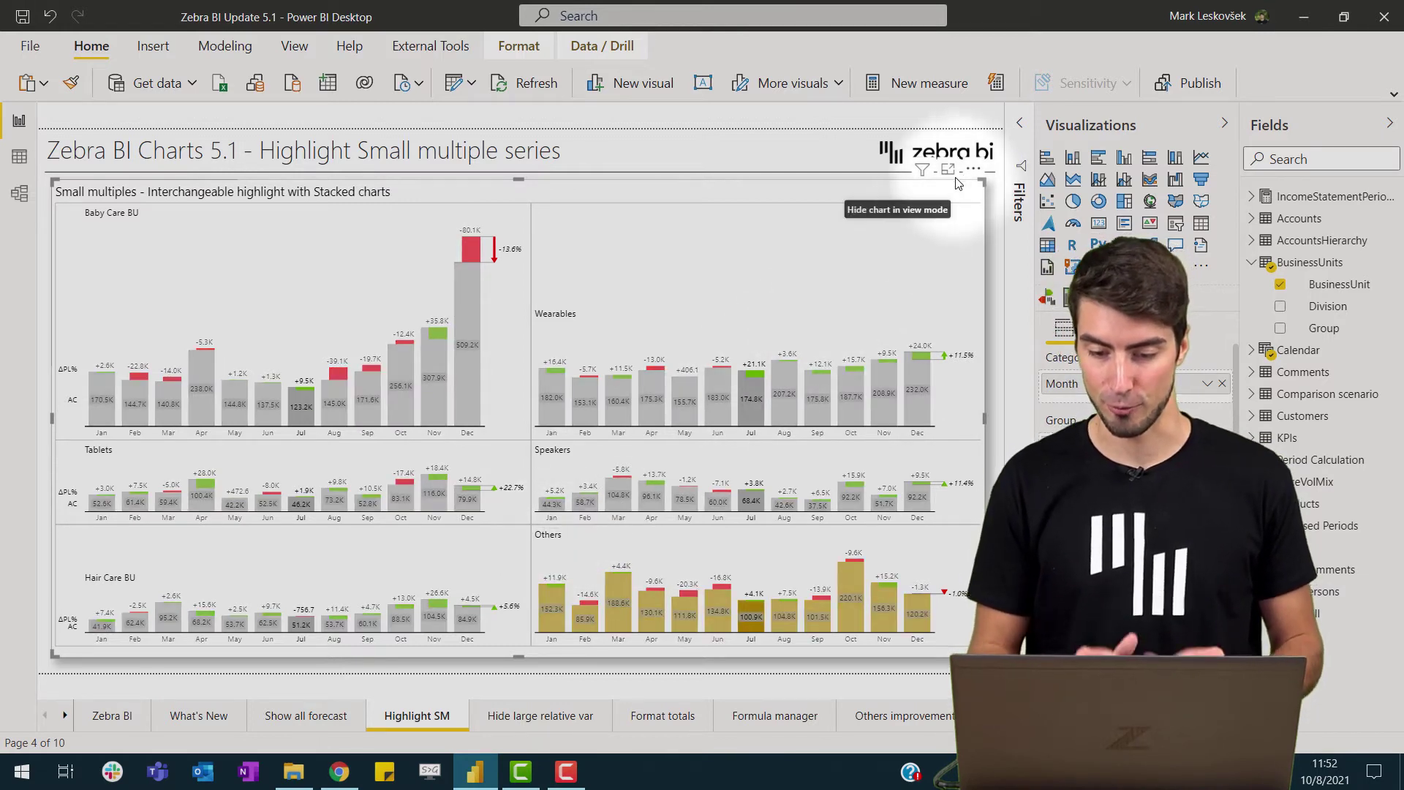
click(927, 192)
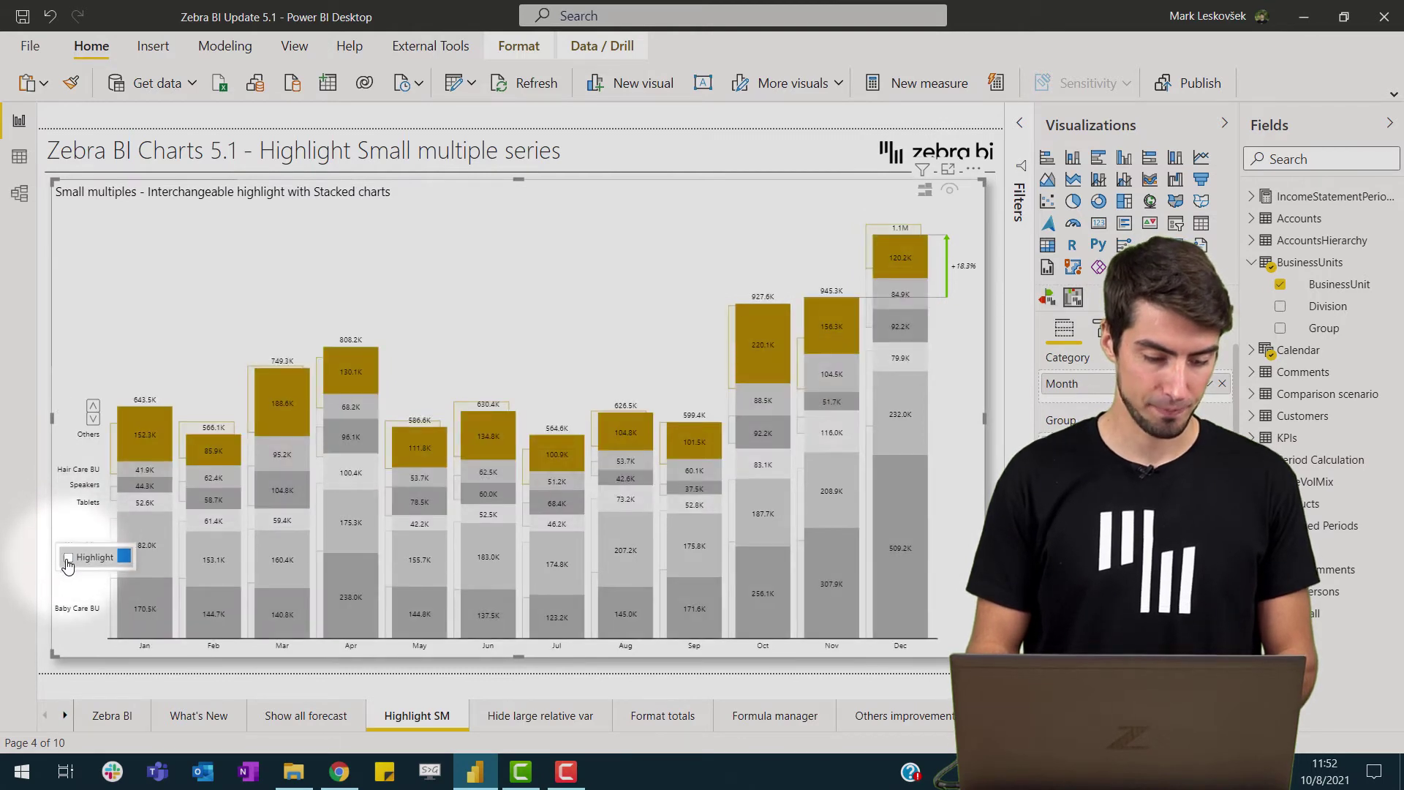
click(74, 557)
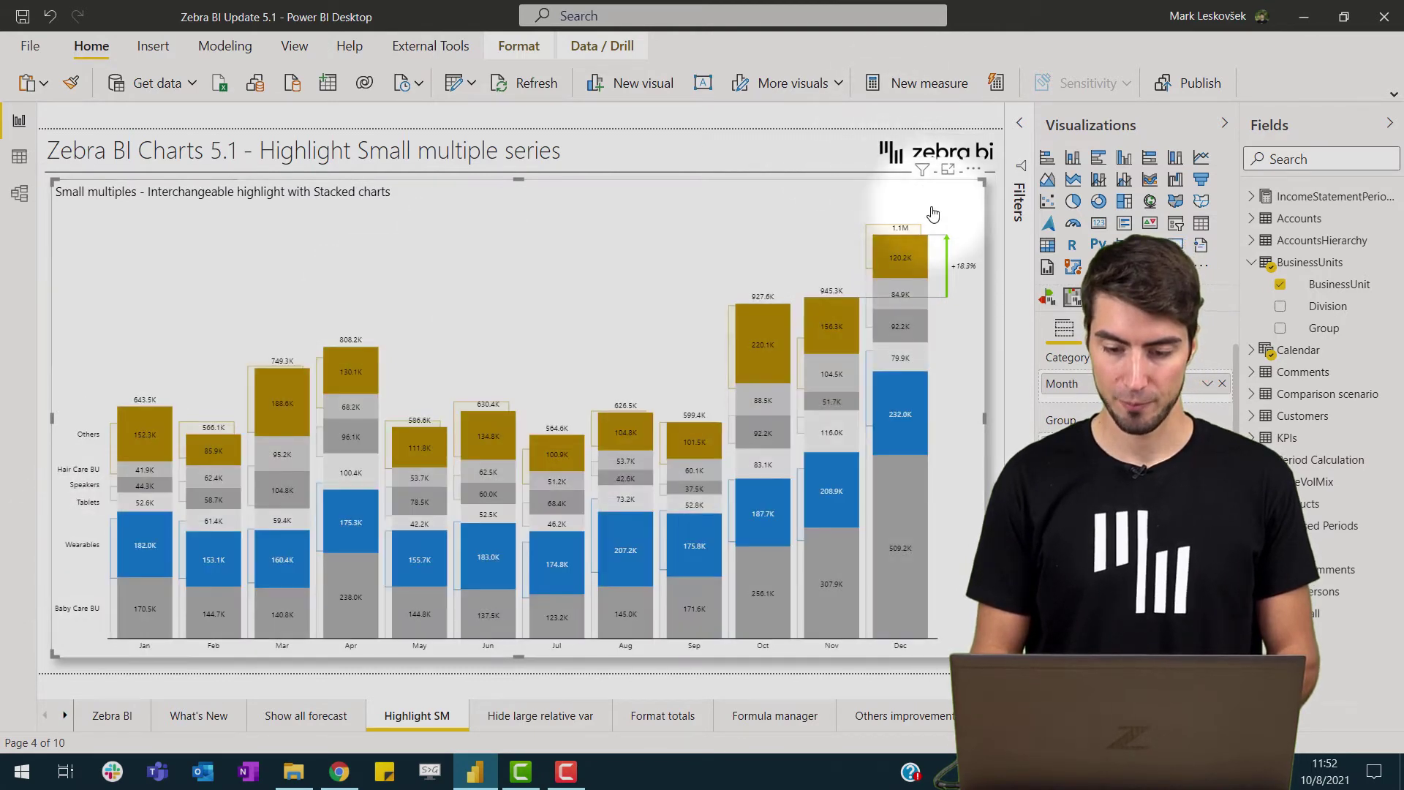
click(926, 191)
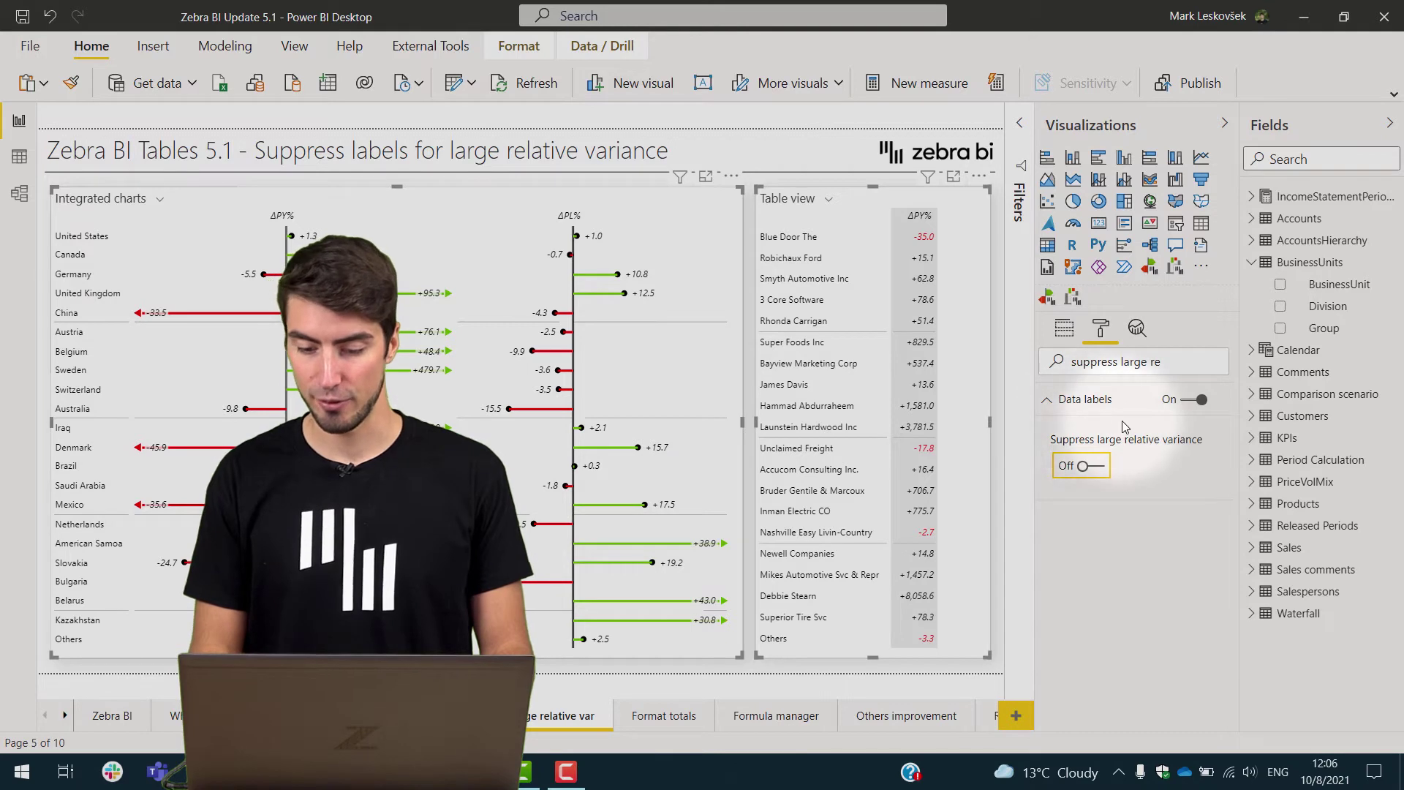
Switch Data labels' Suppress large relative variance to On so labels cap at > +30.
click(1089, 470)
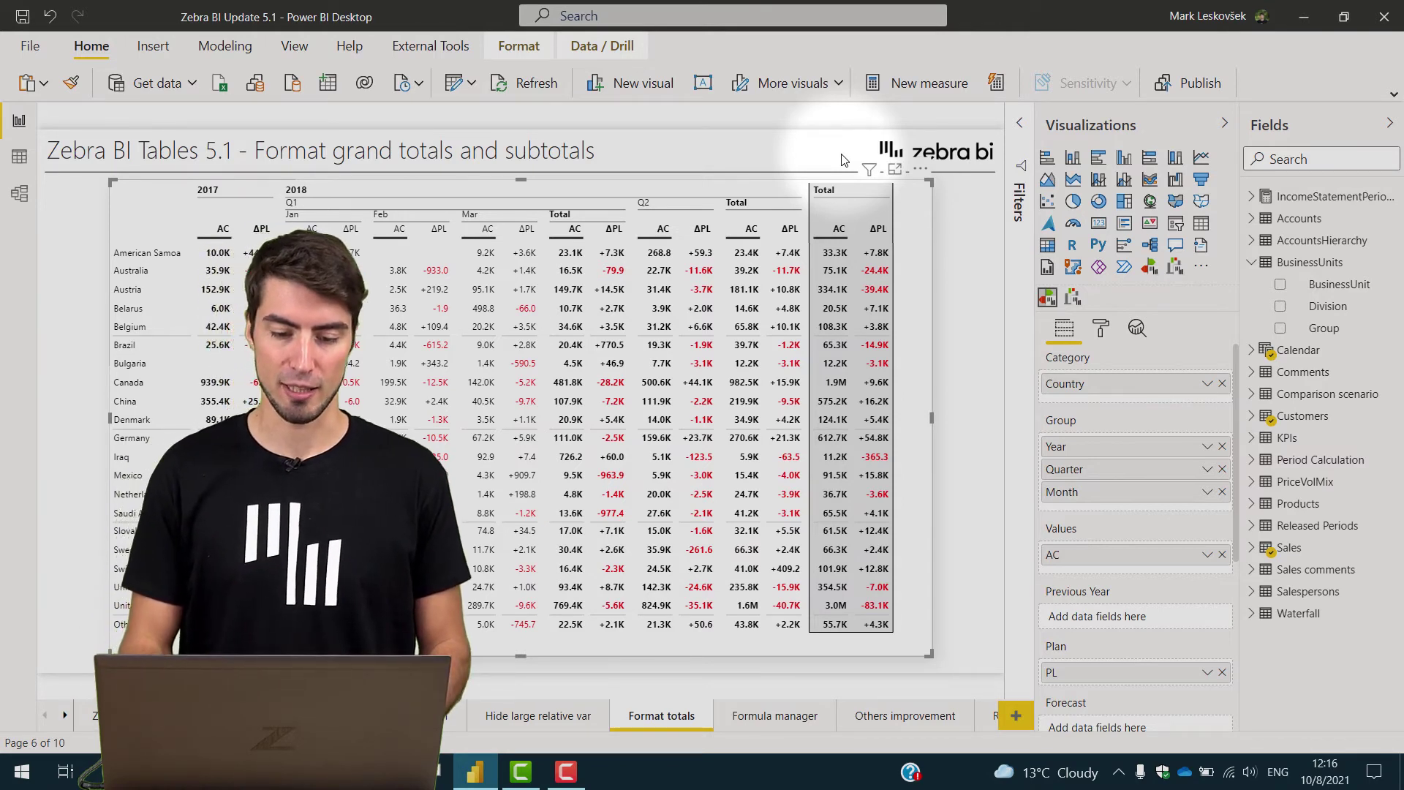
Give the Q1 Total subtotal column a light grey fill and save it.
click(578, 216)
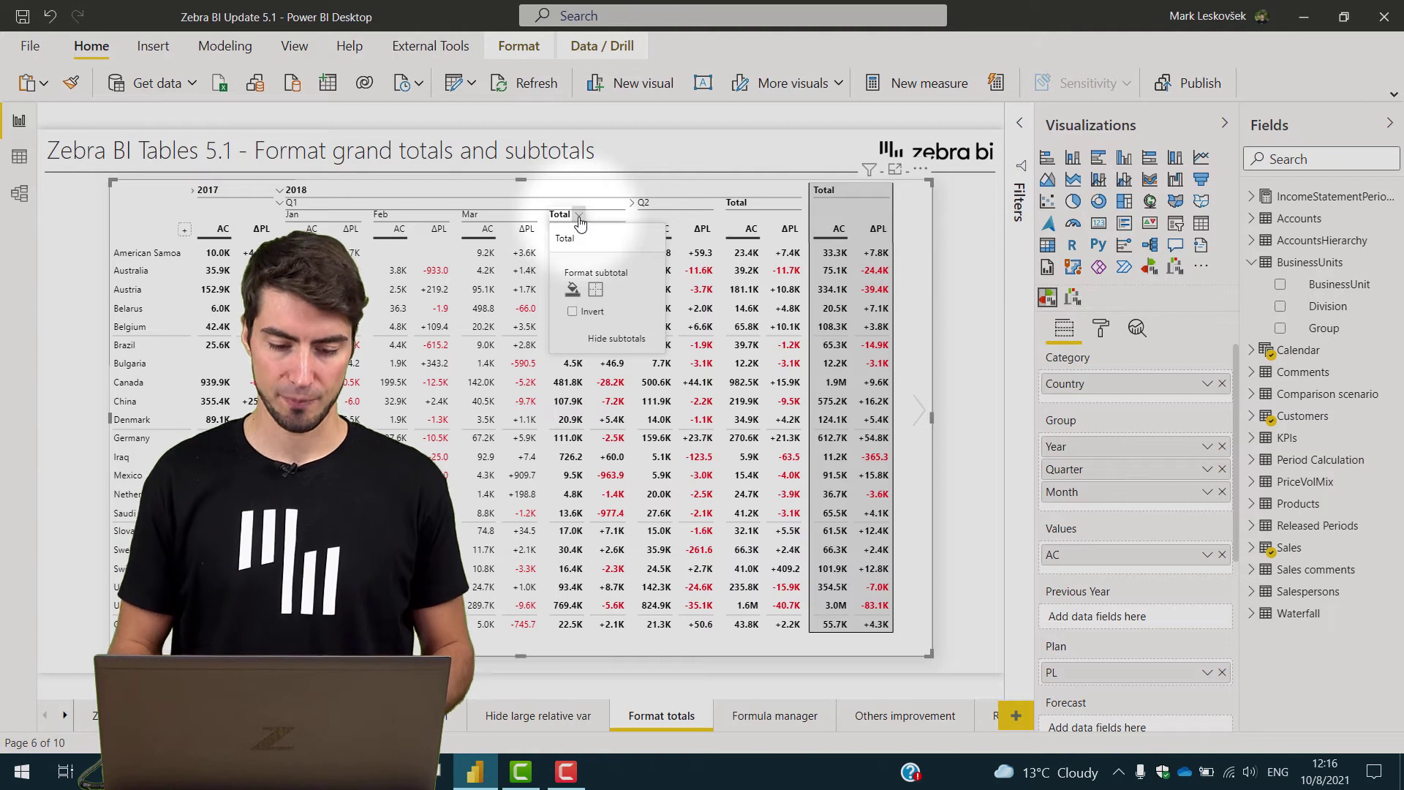
click(572, 289)
click(487, 345)
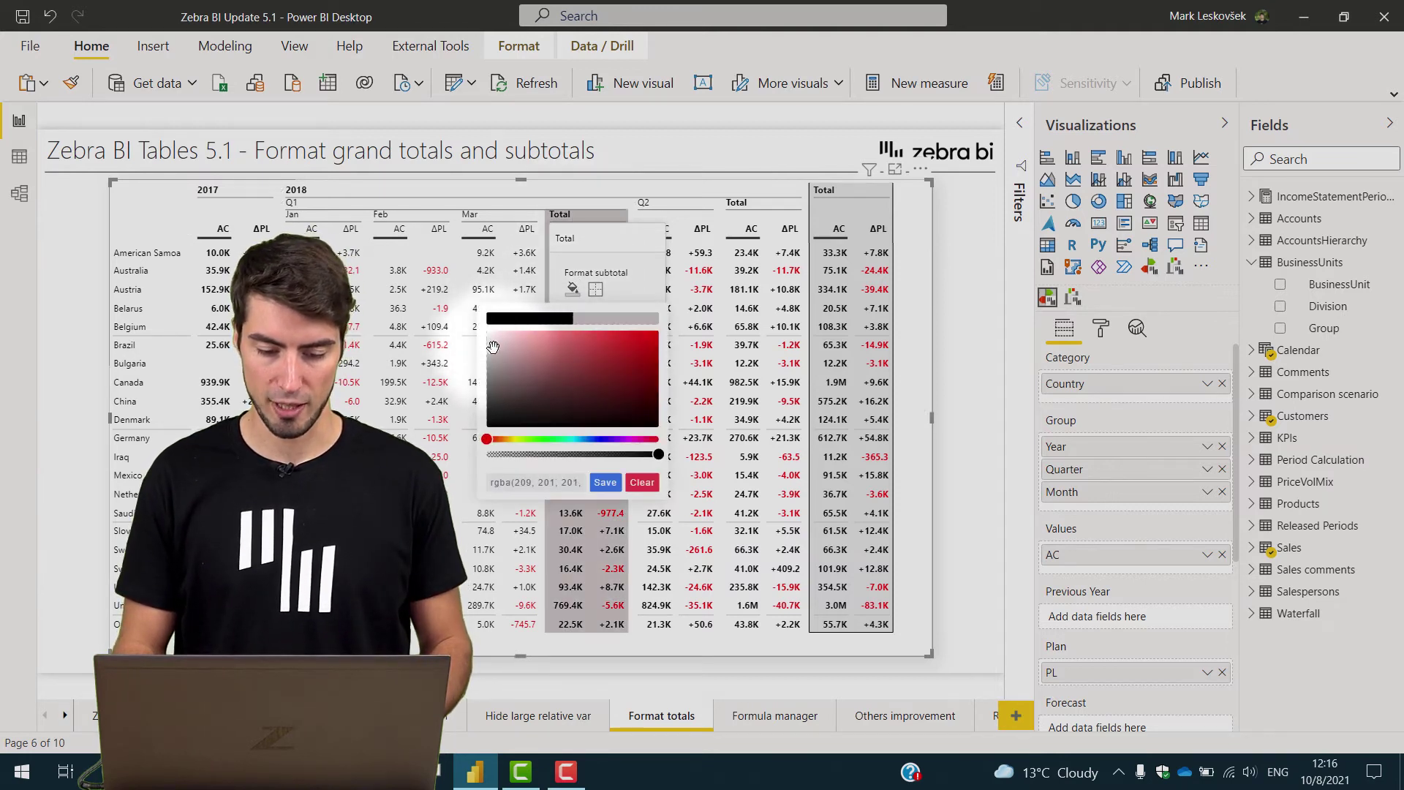
click(605, 482)
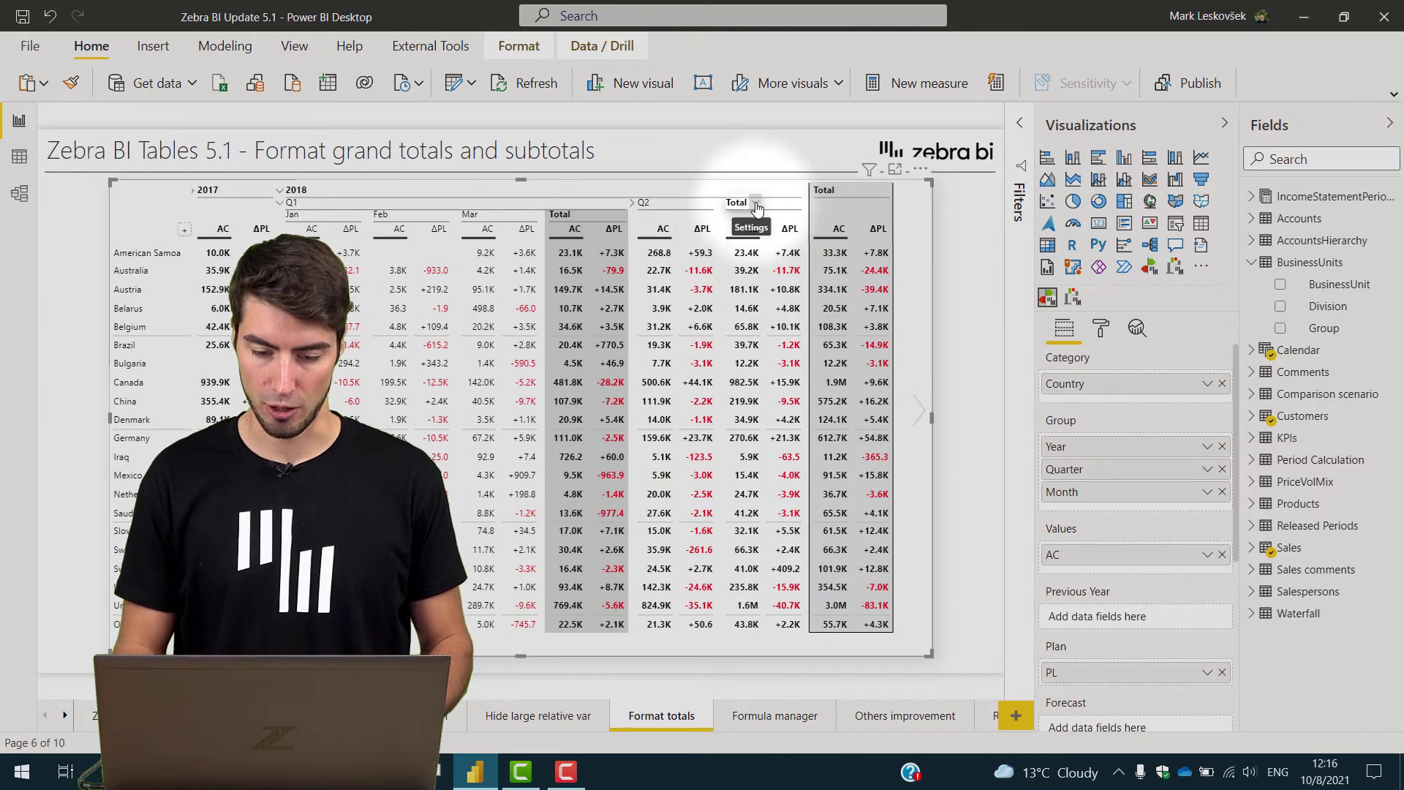
Give the Q2 Total subtotal column a black border and save it.
click(753, 204)
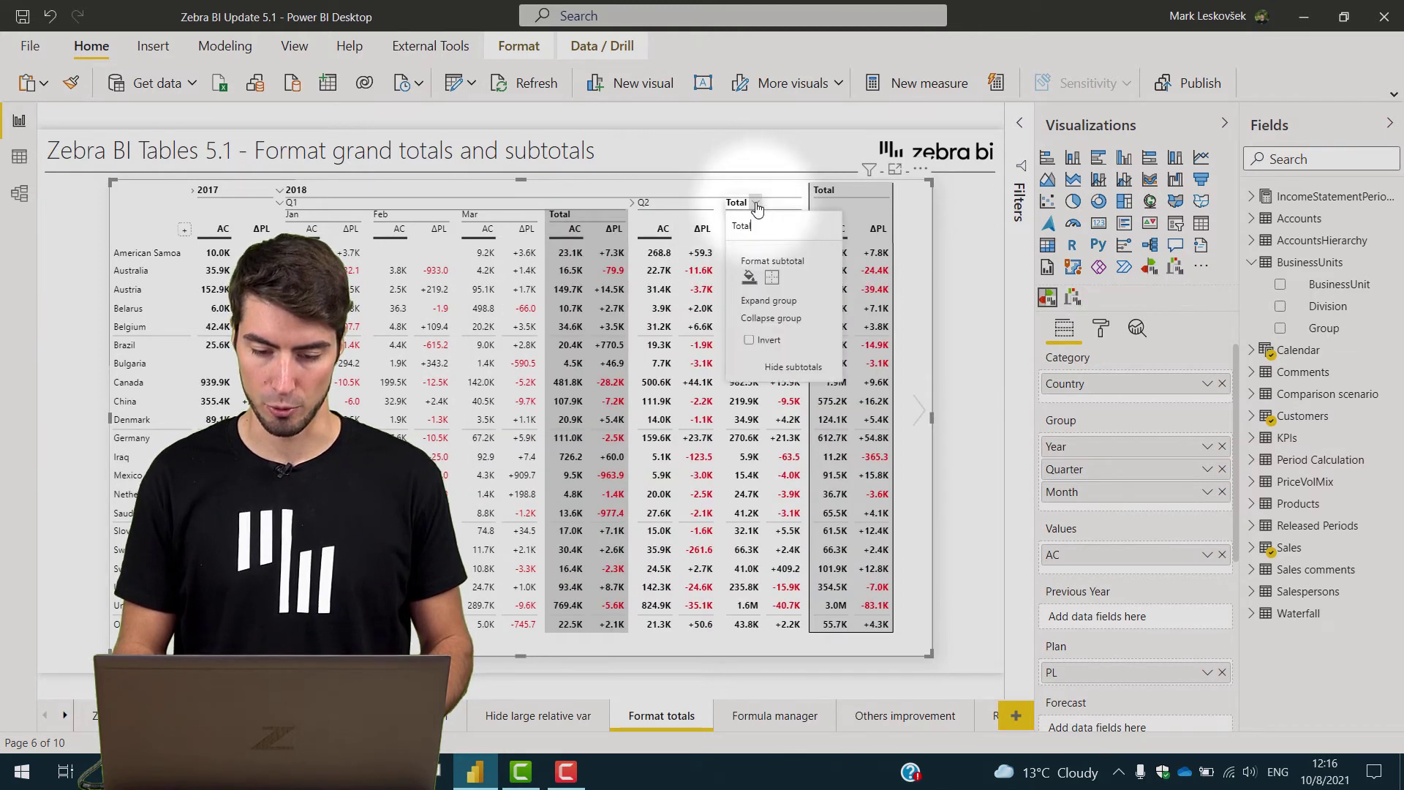
click(775, 281)
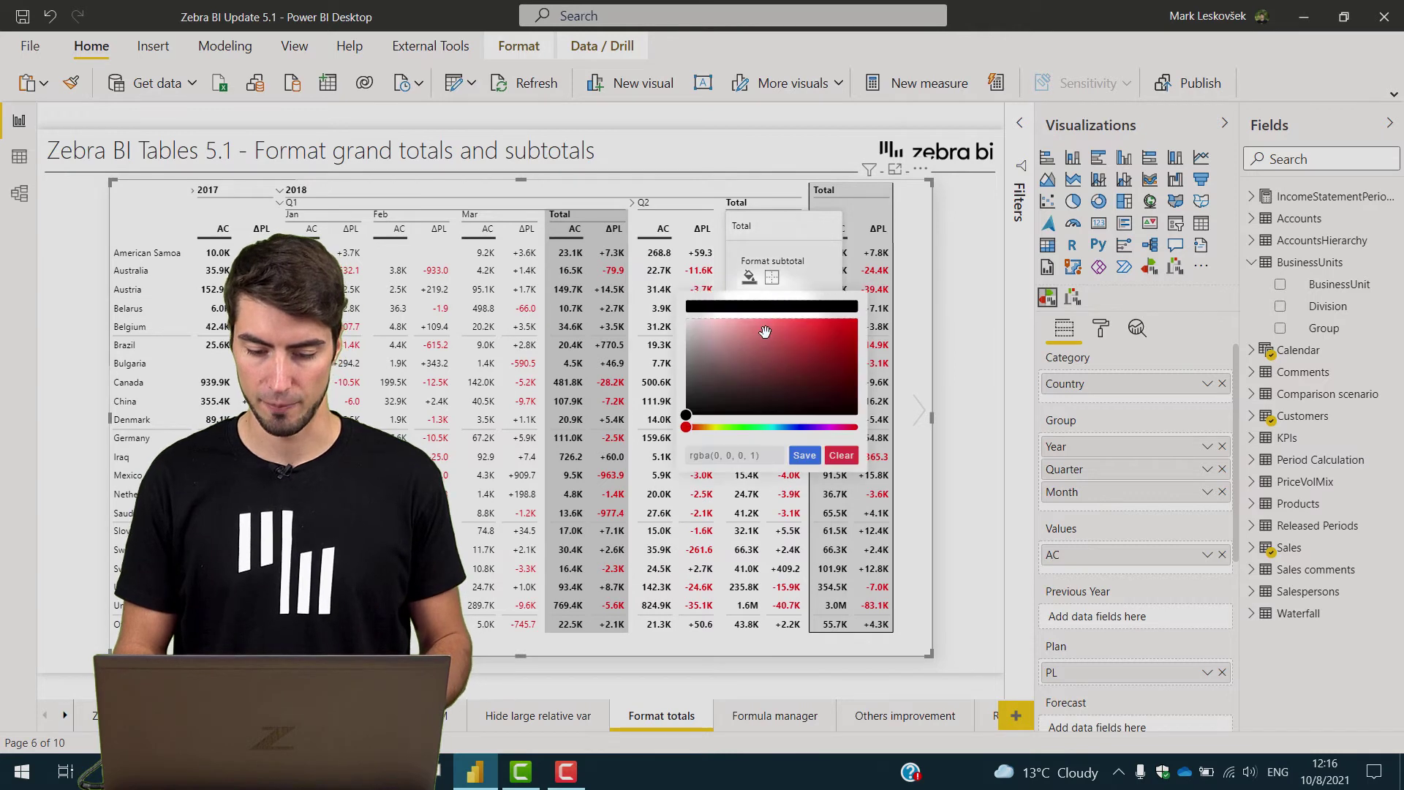
click(805, 455)
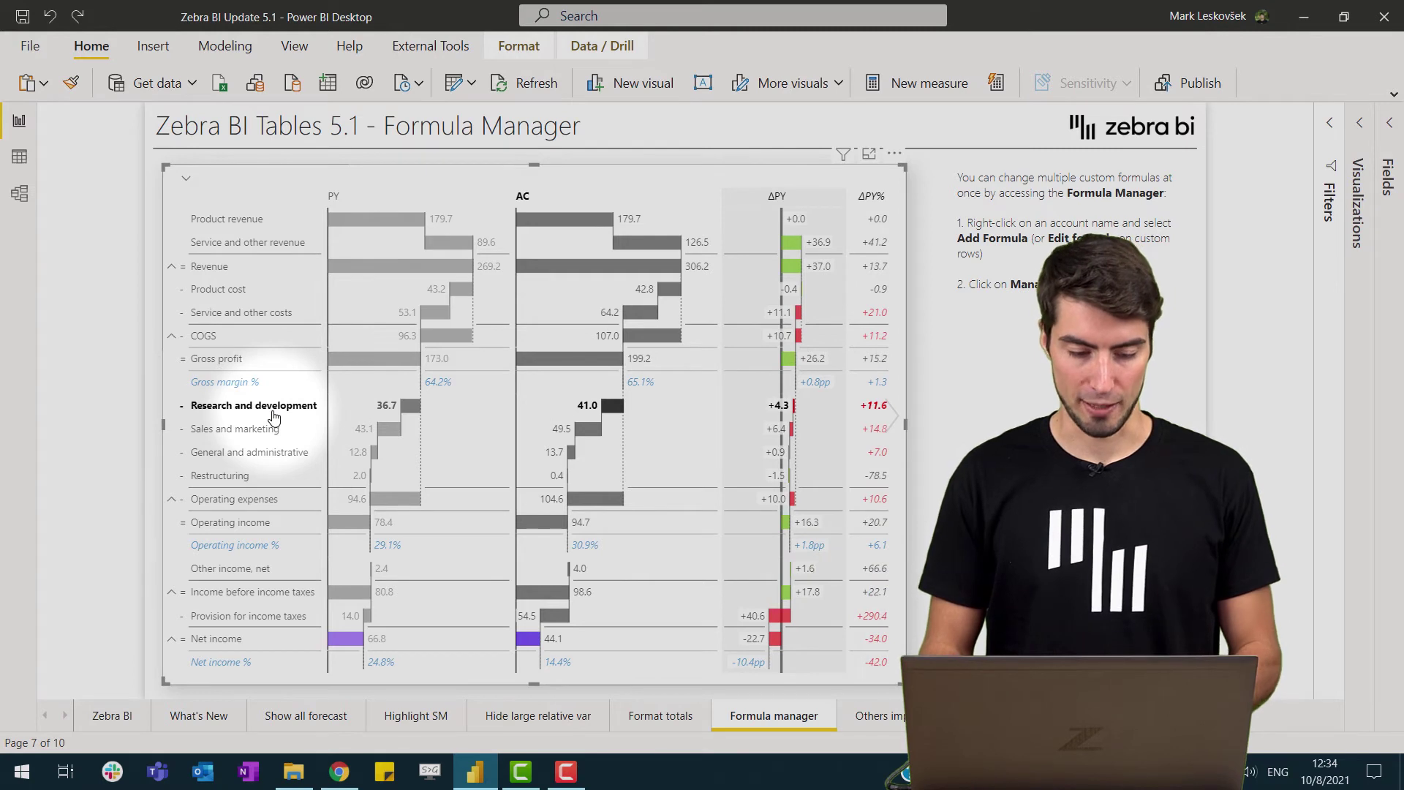
Add a new formula row after Research and development, opening the formula editor in focus mode.
right_click(274, 416)
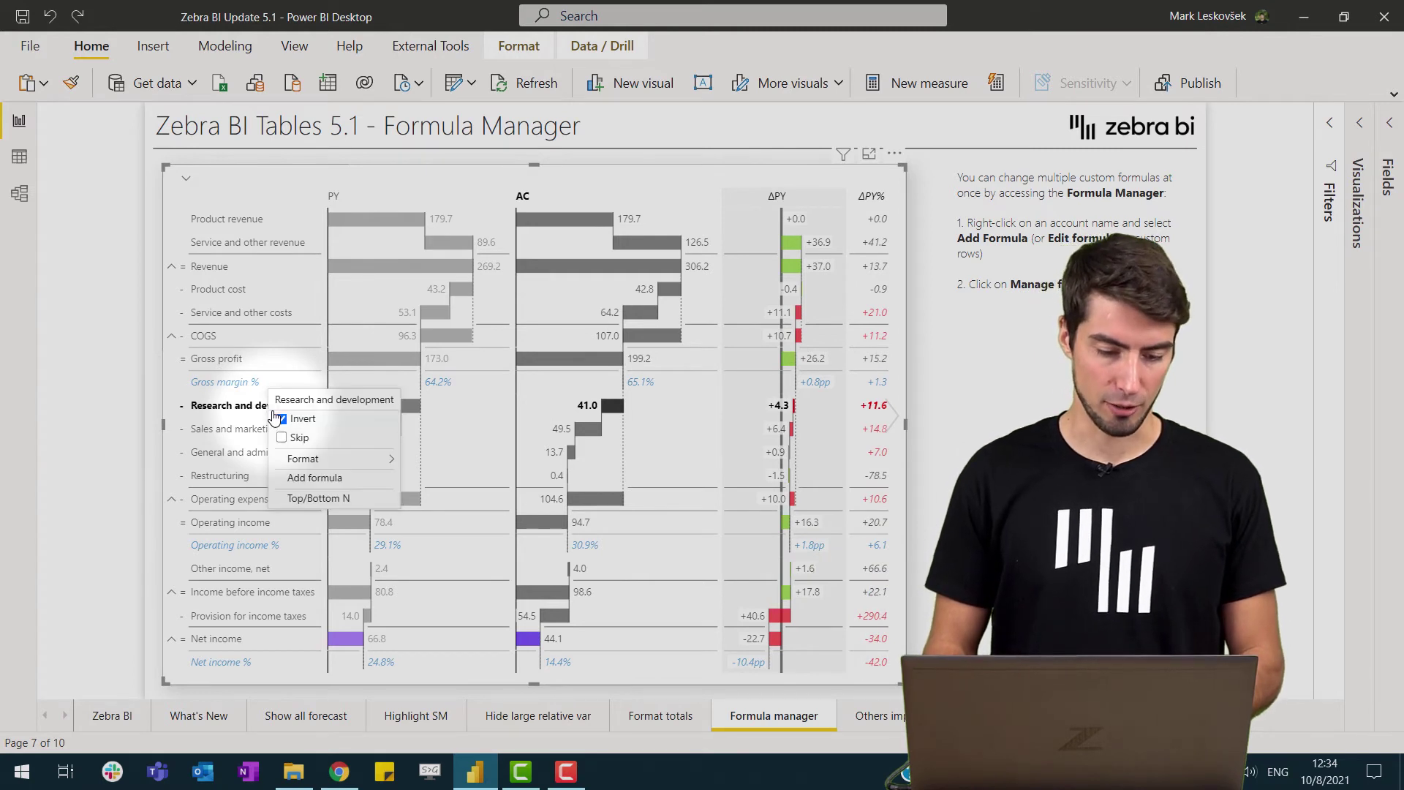
click(316, 478)
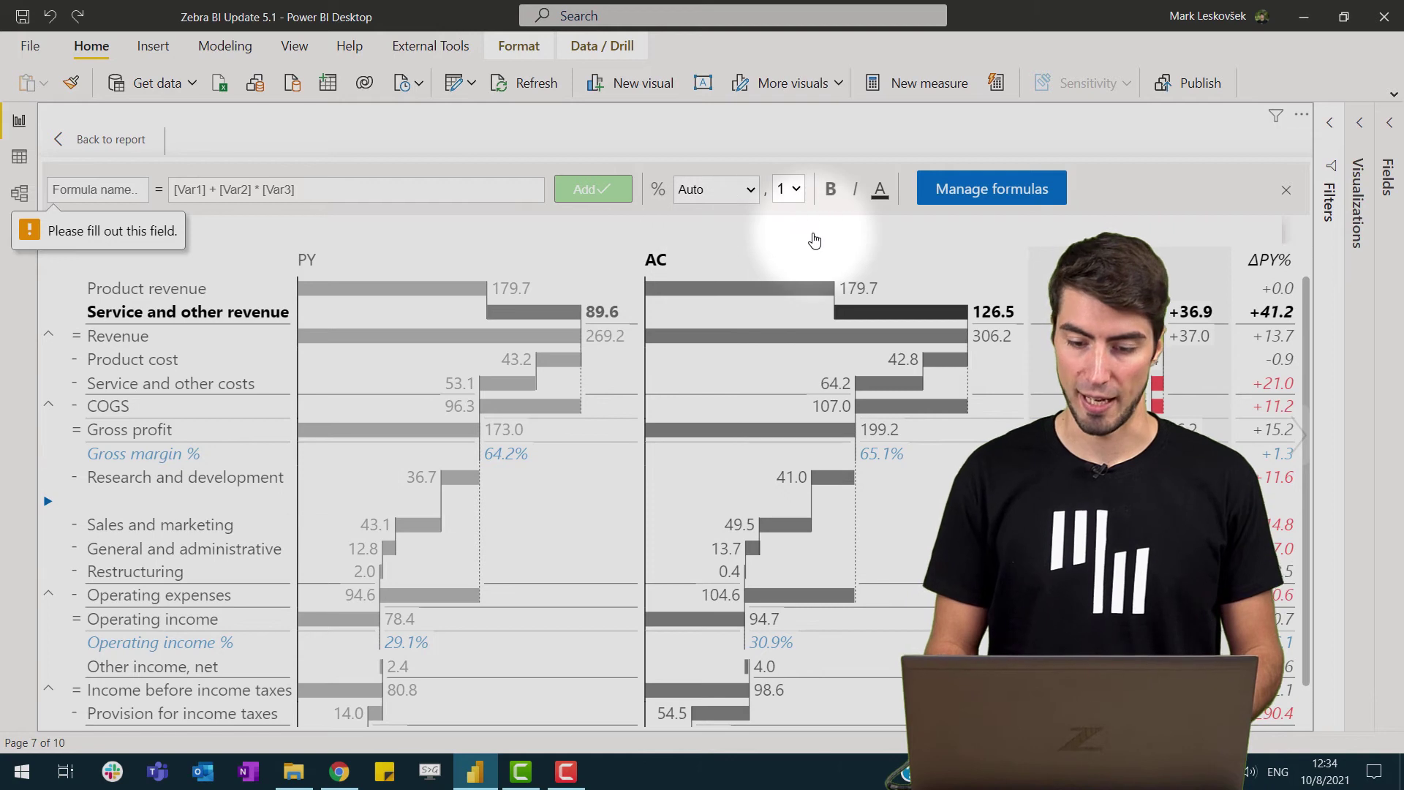
click(812, 235)
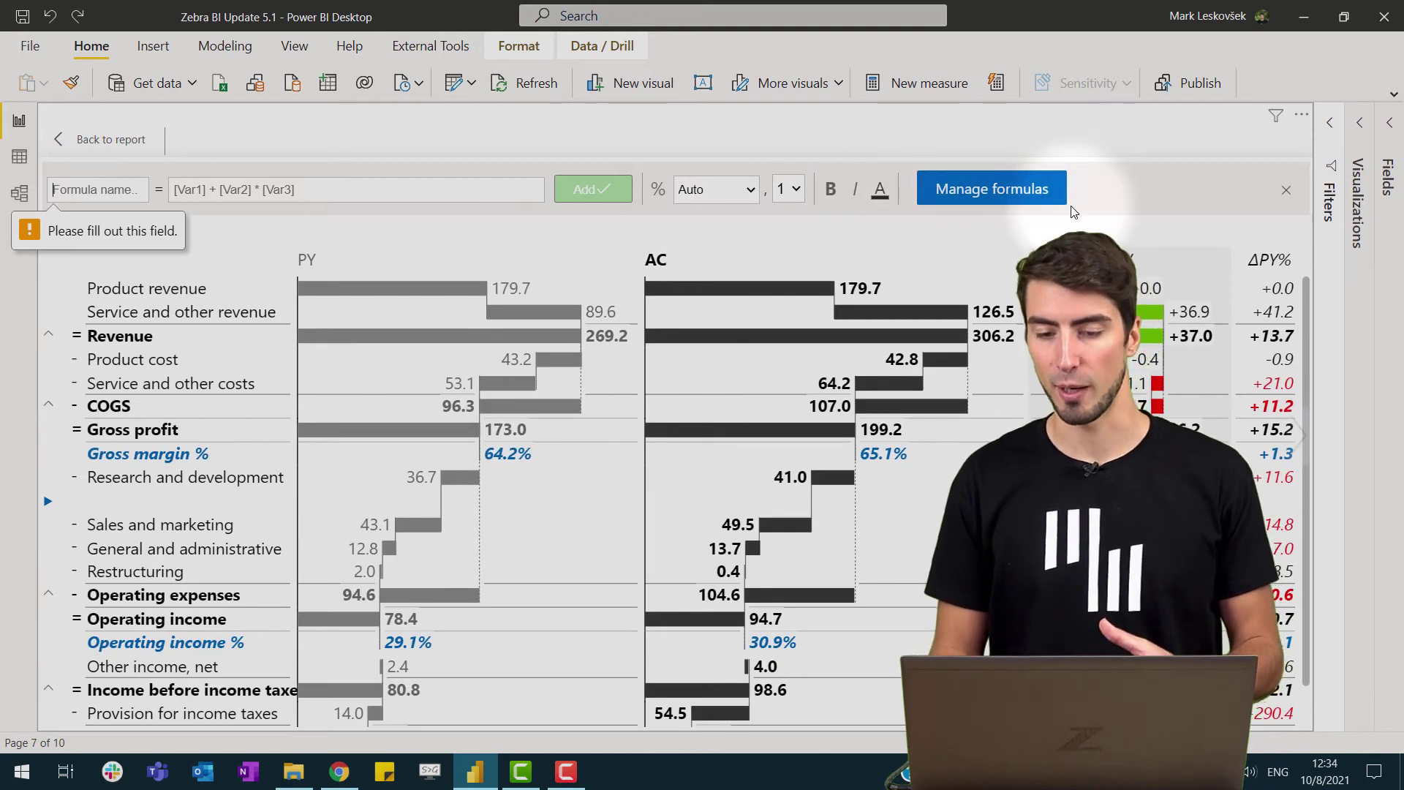
In Manage formulas, delete the Operating income % and Net income % formulas, keeping Gross margin %.
click(1011, 194)
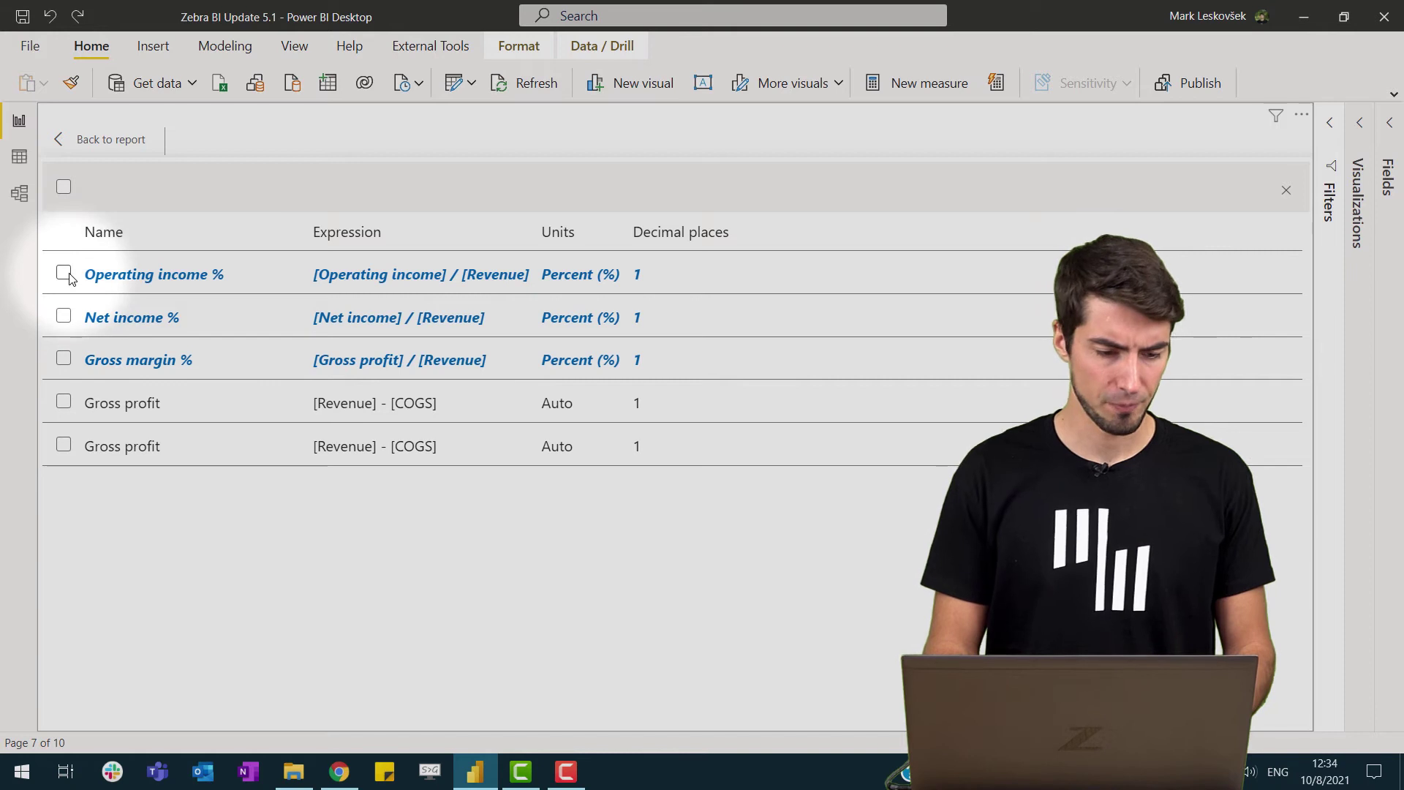
click(64, 272)
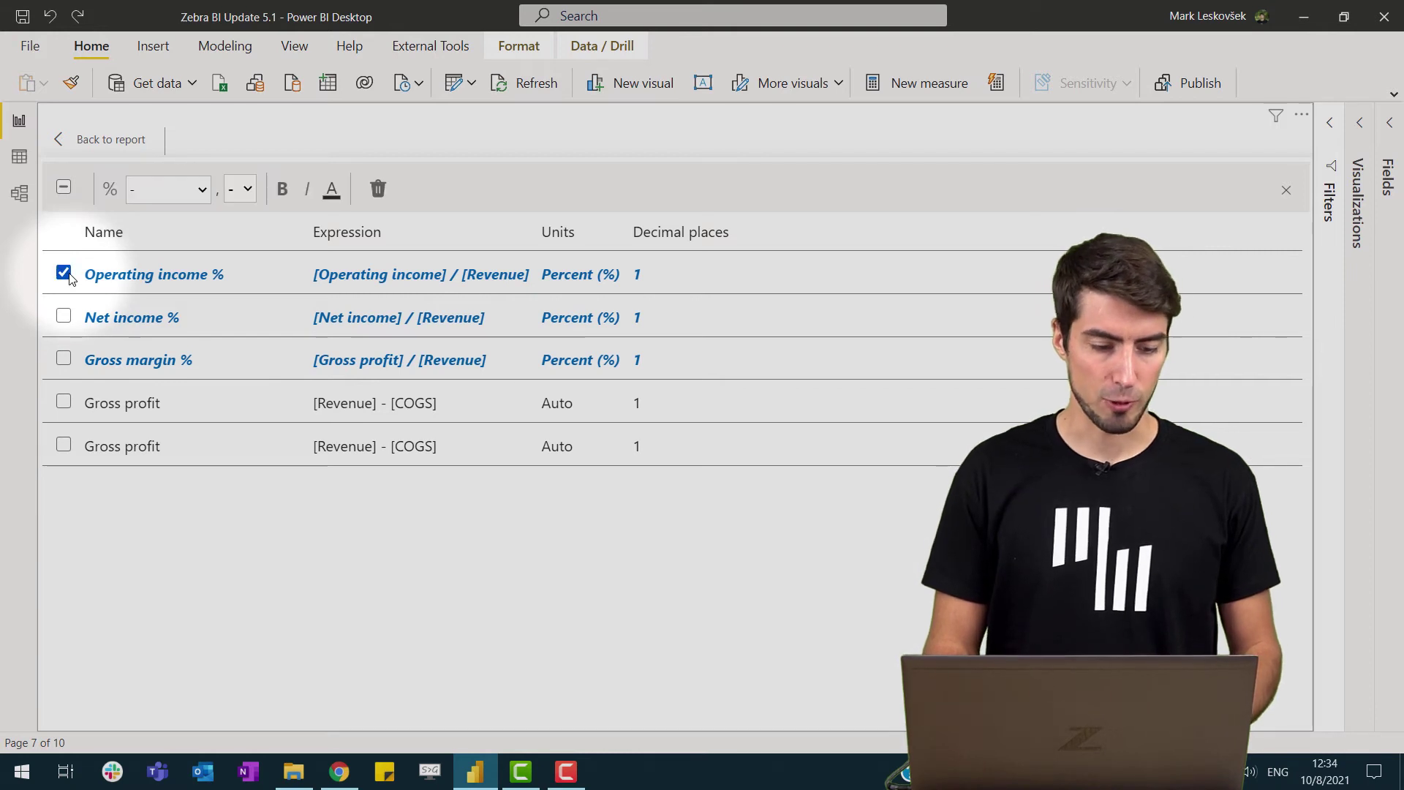
click(63, 315)
click(65, 358)
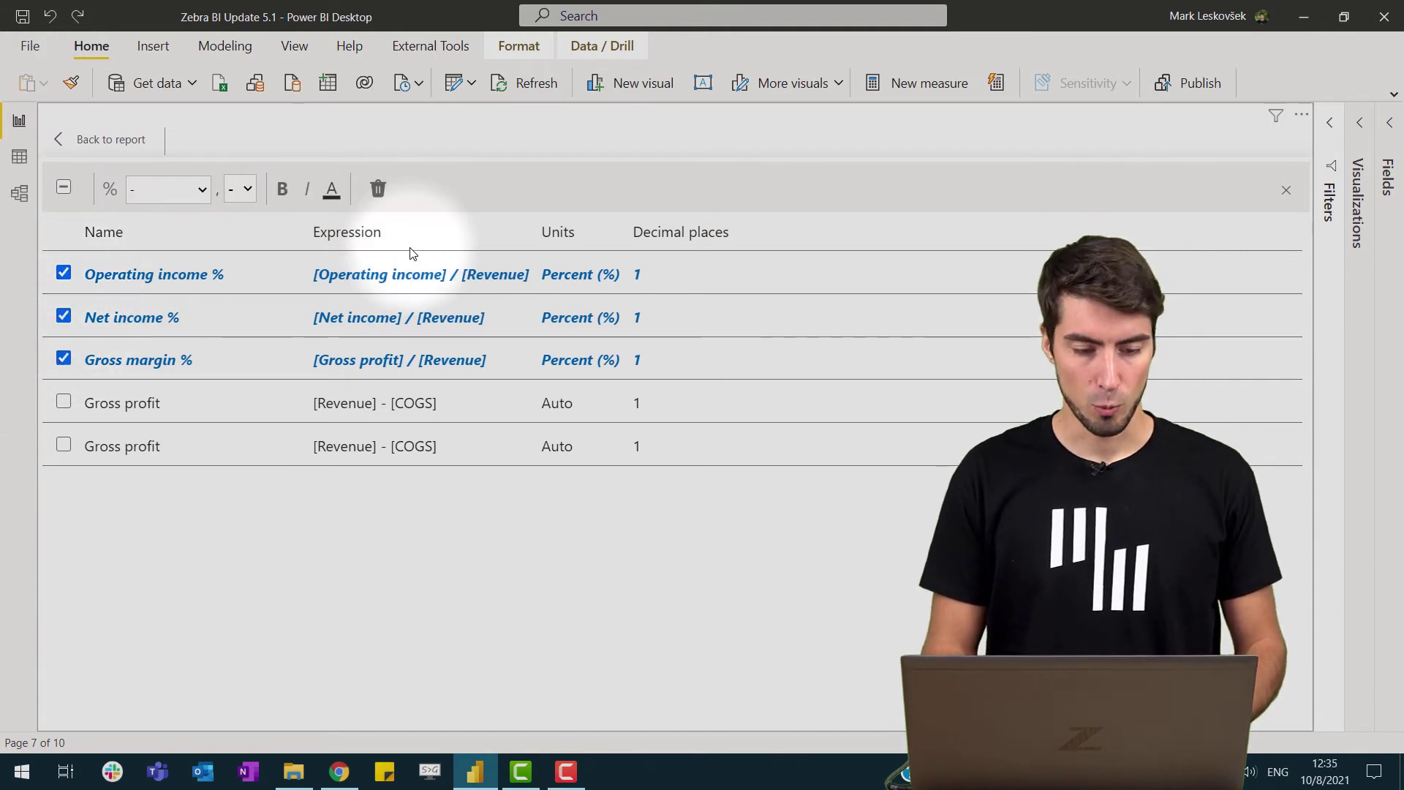
click(378, 189)
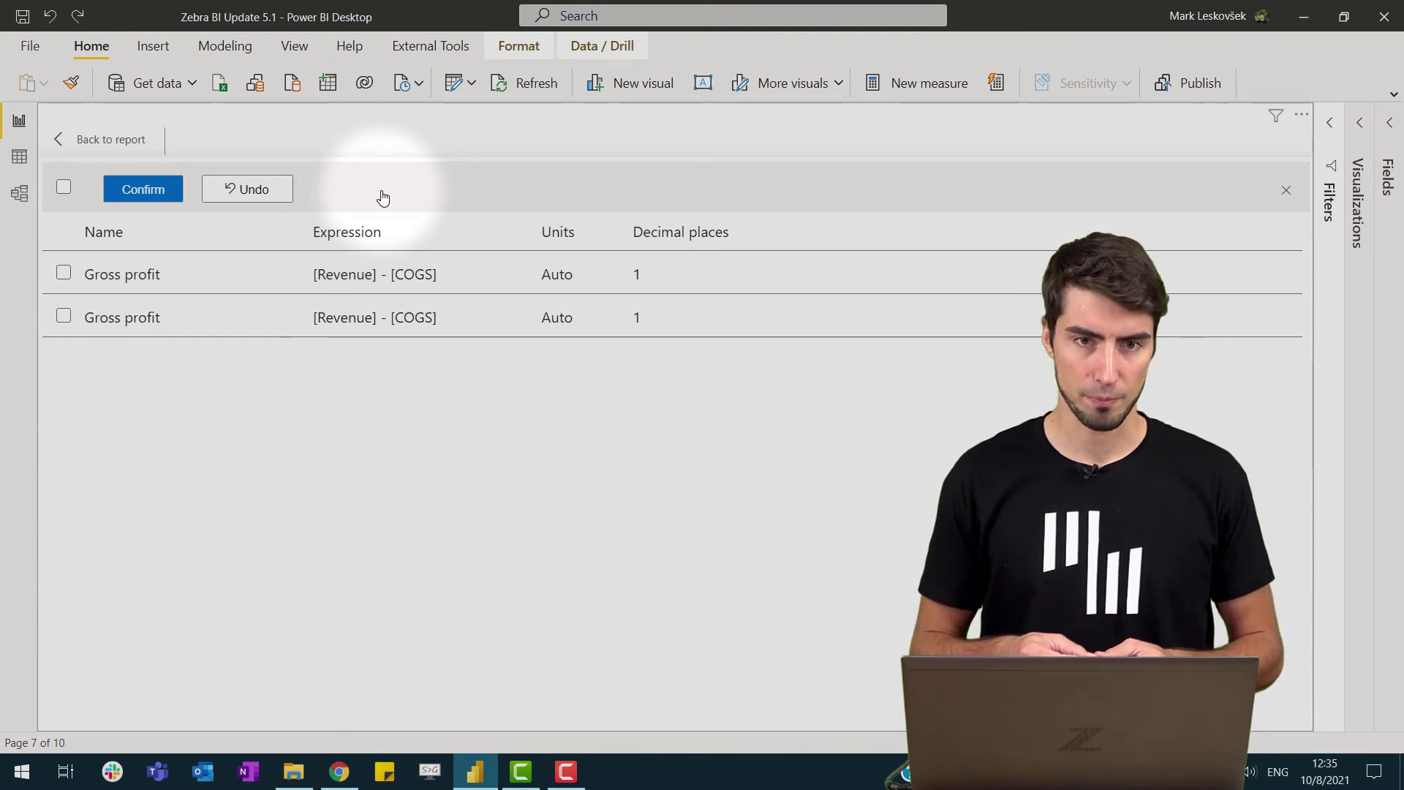
click(275, 190)
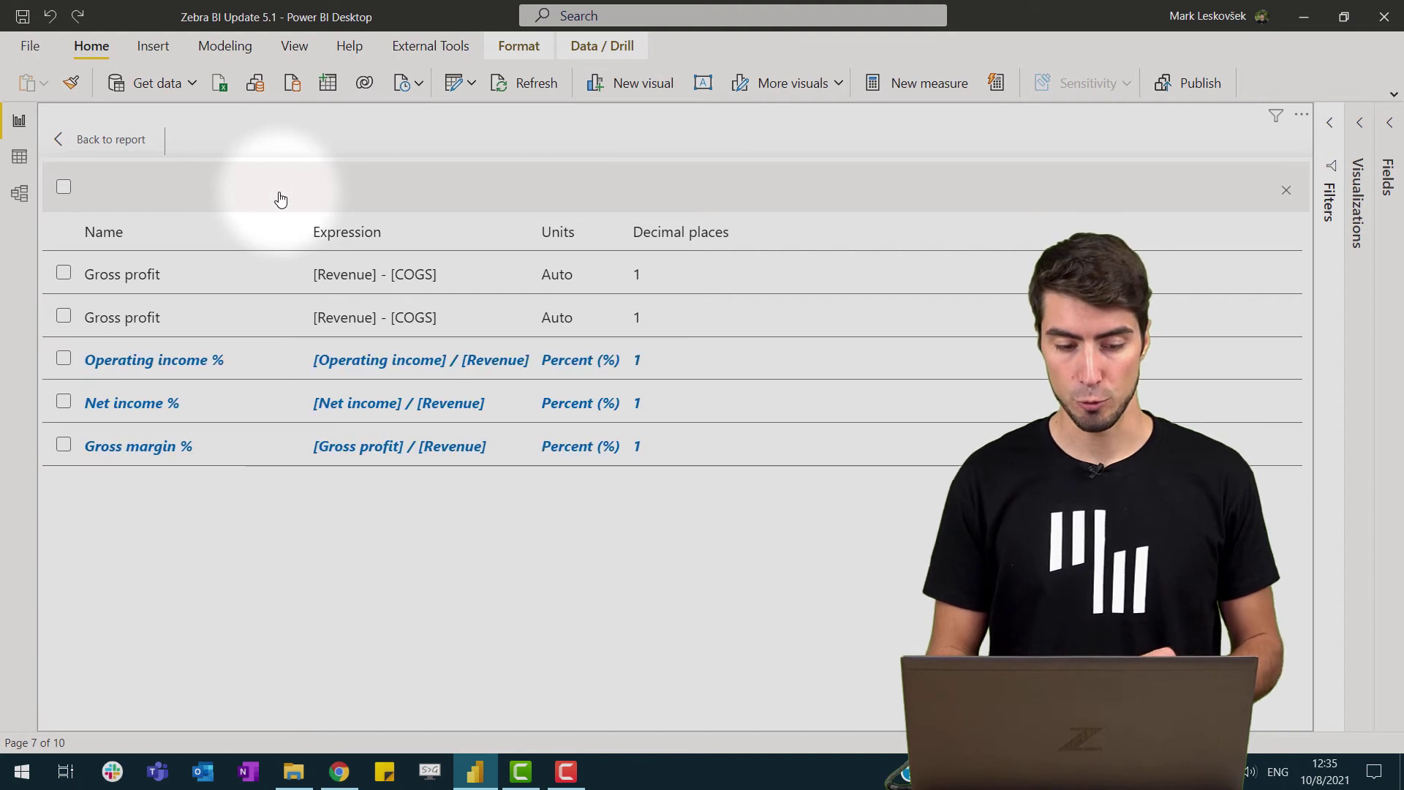
click(63, 405)
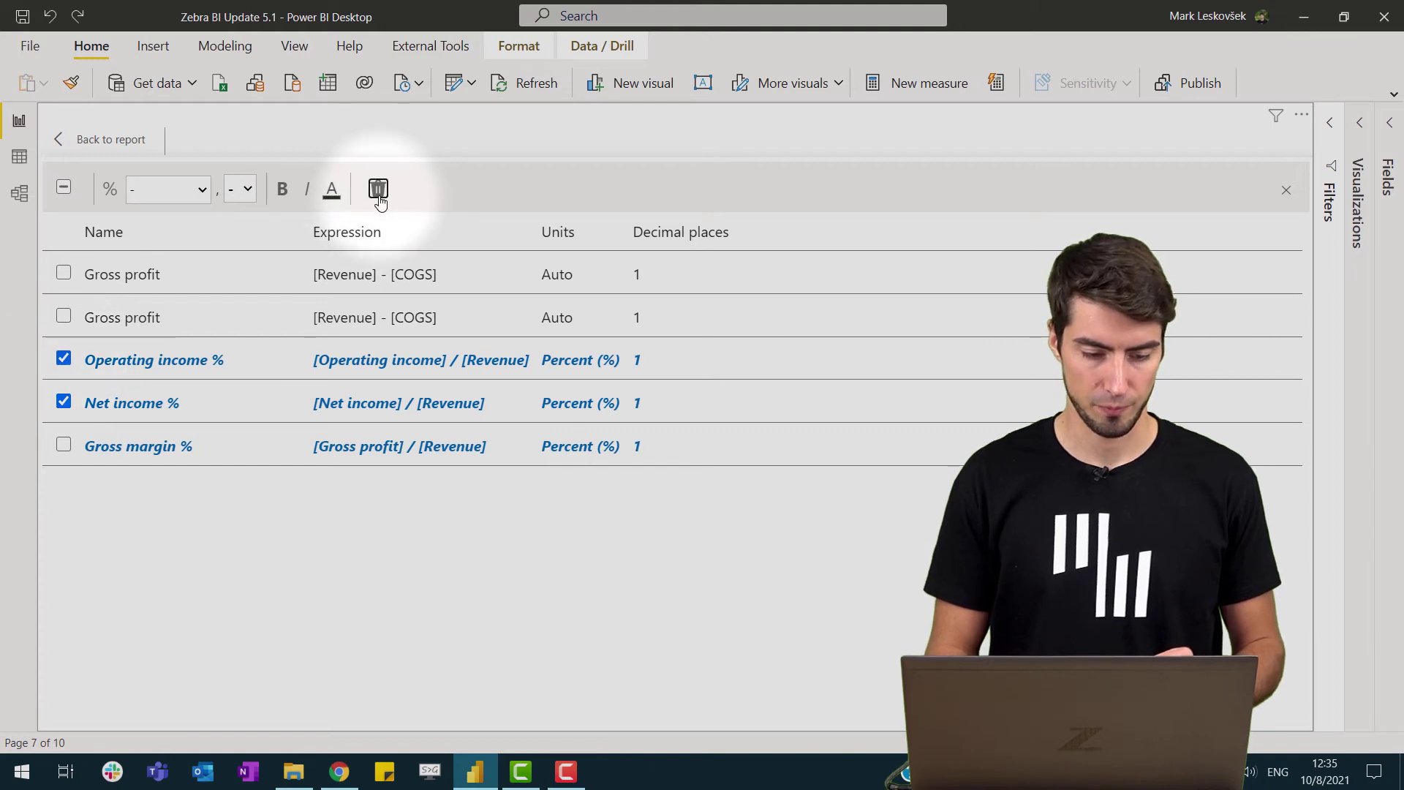
click(378, 188)
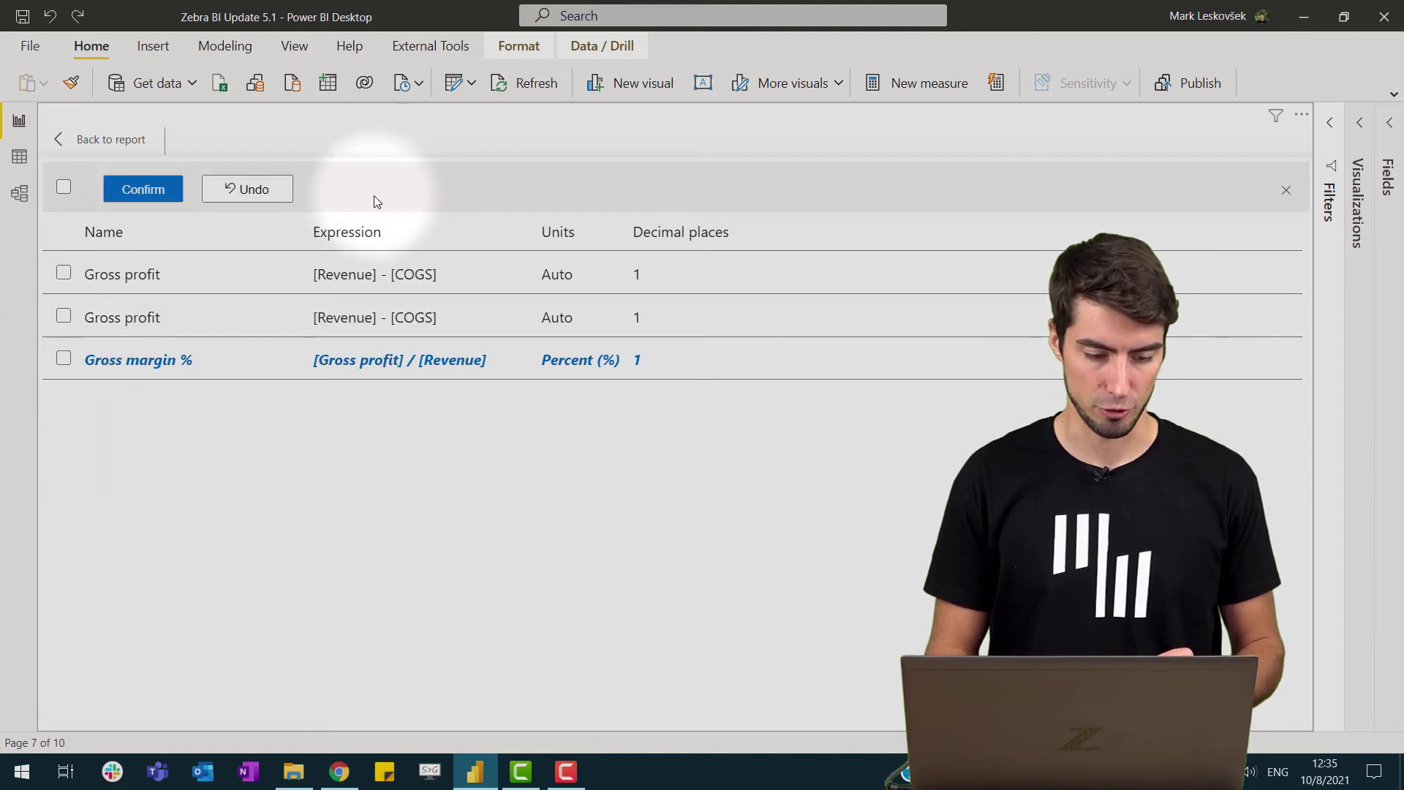
click(151, 204)
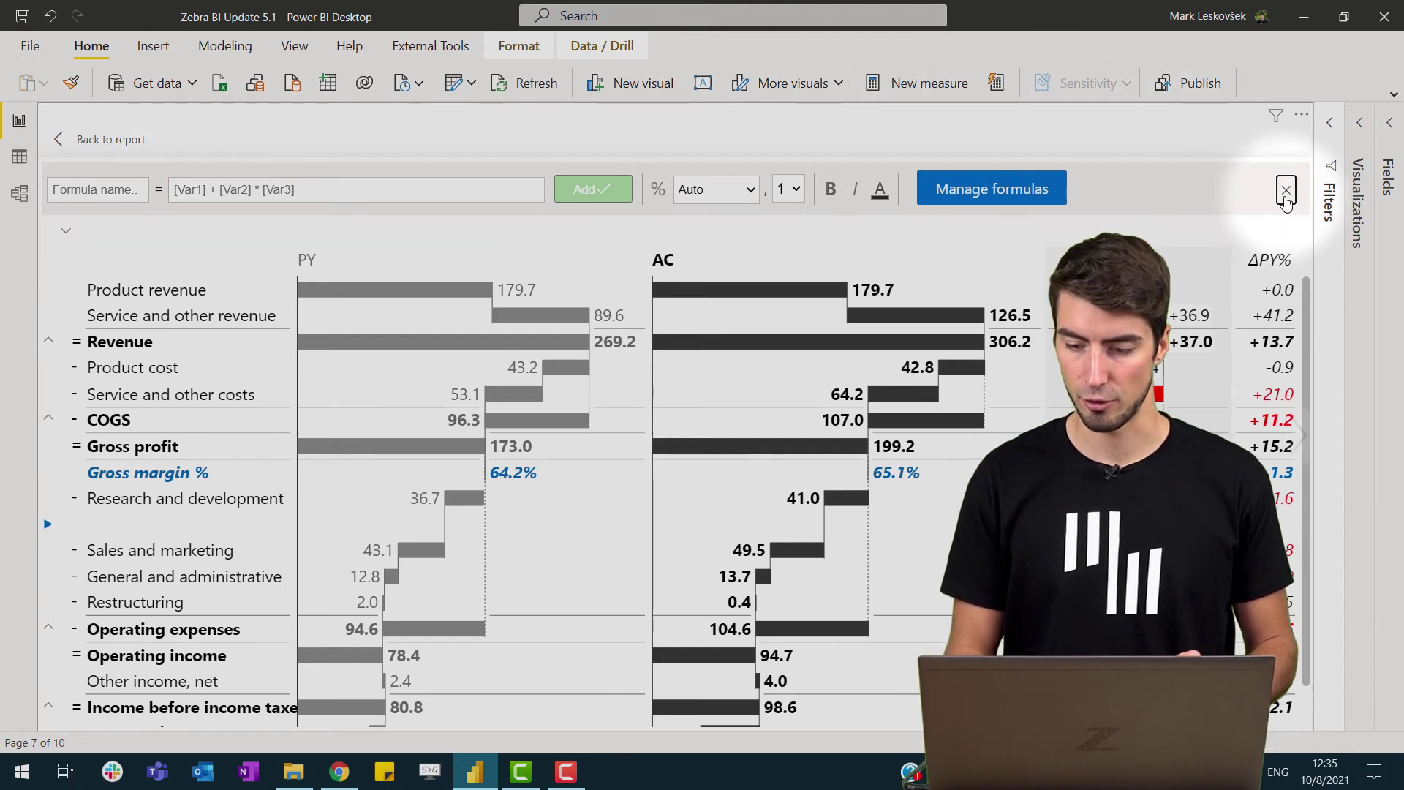
click(1286, 190)
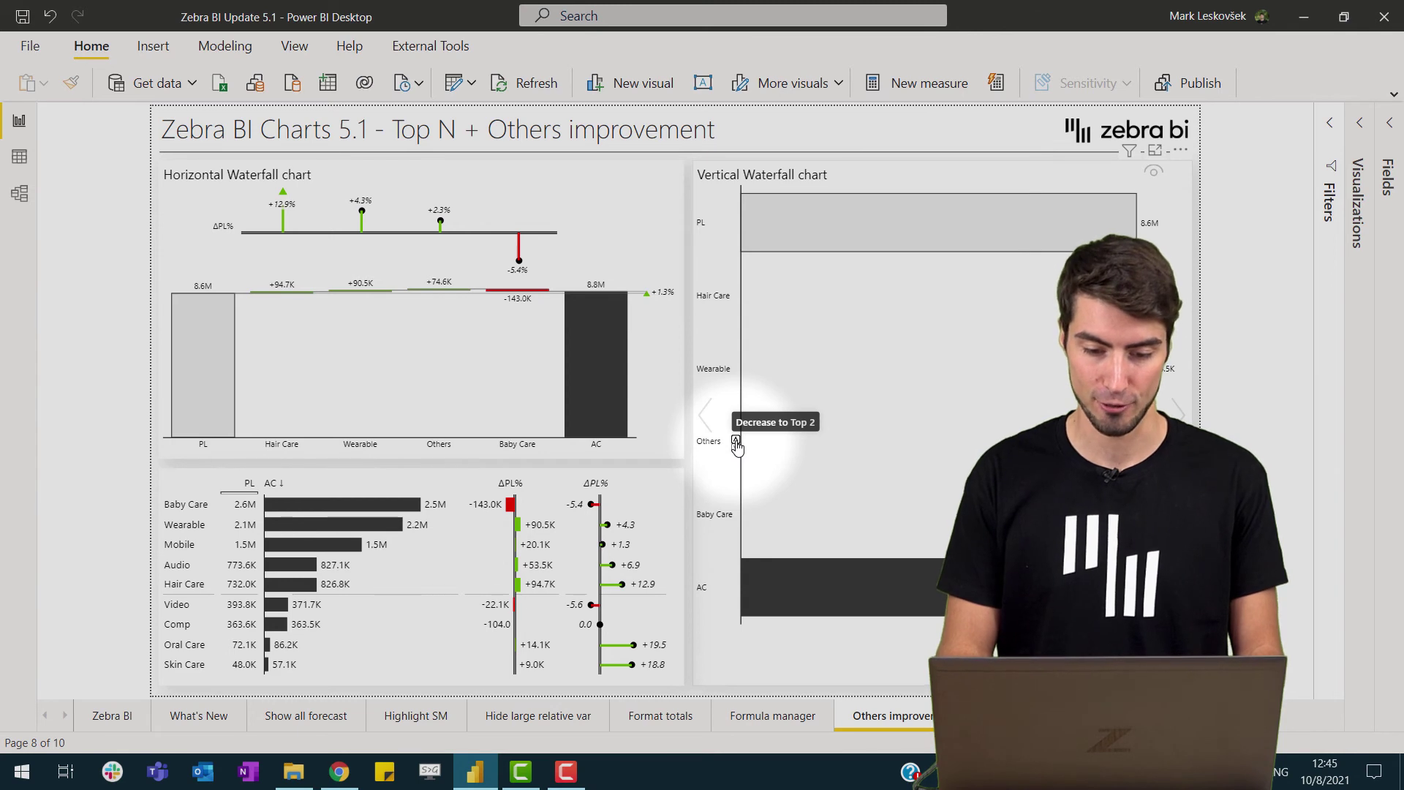
Step Others from Top 3 to Top 2 and back, then filter the visuals to the Others column.
click(736, 441)
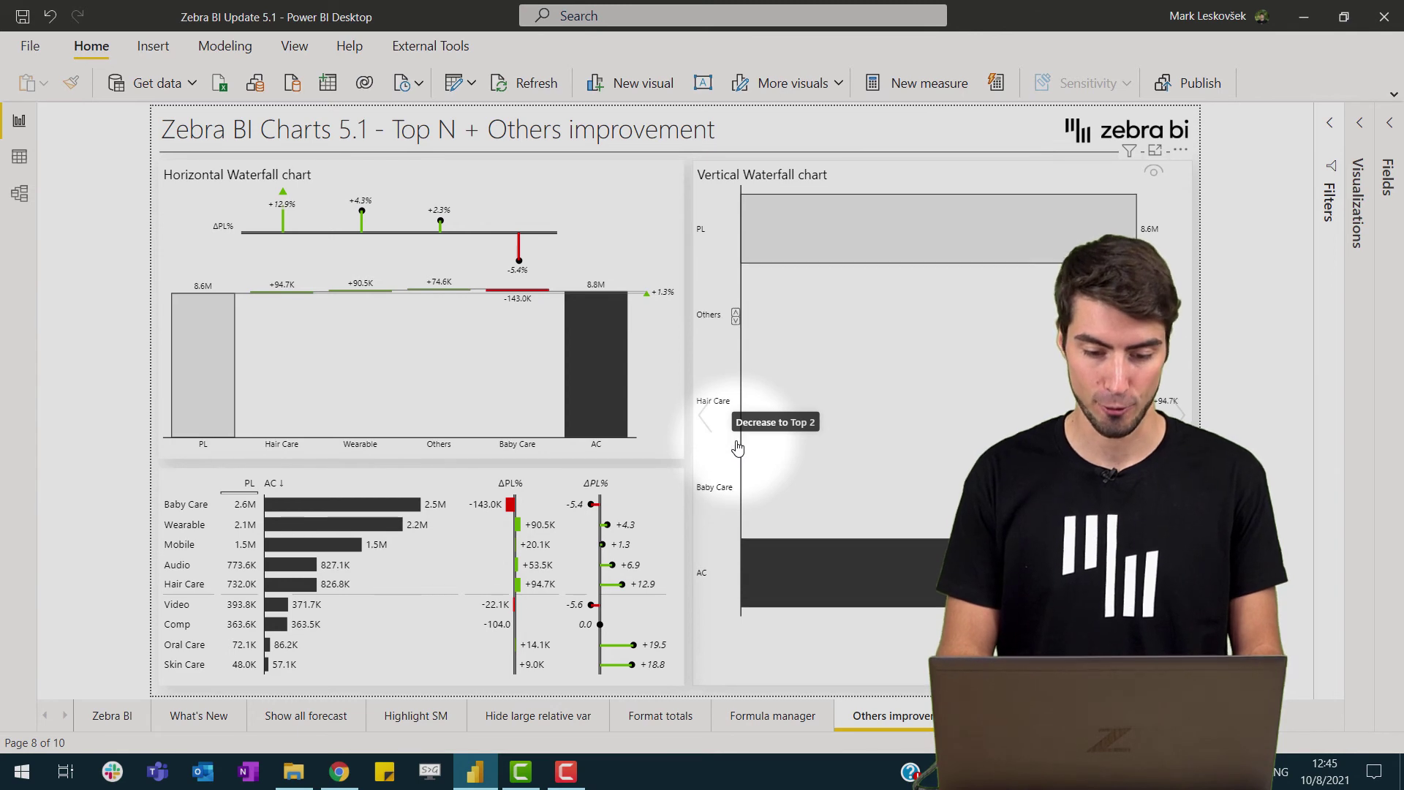
click(737, 320)
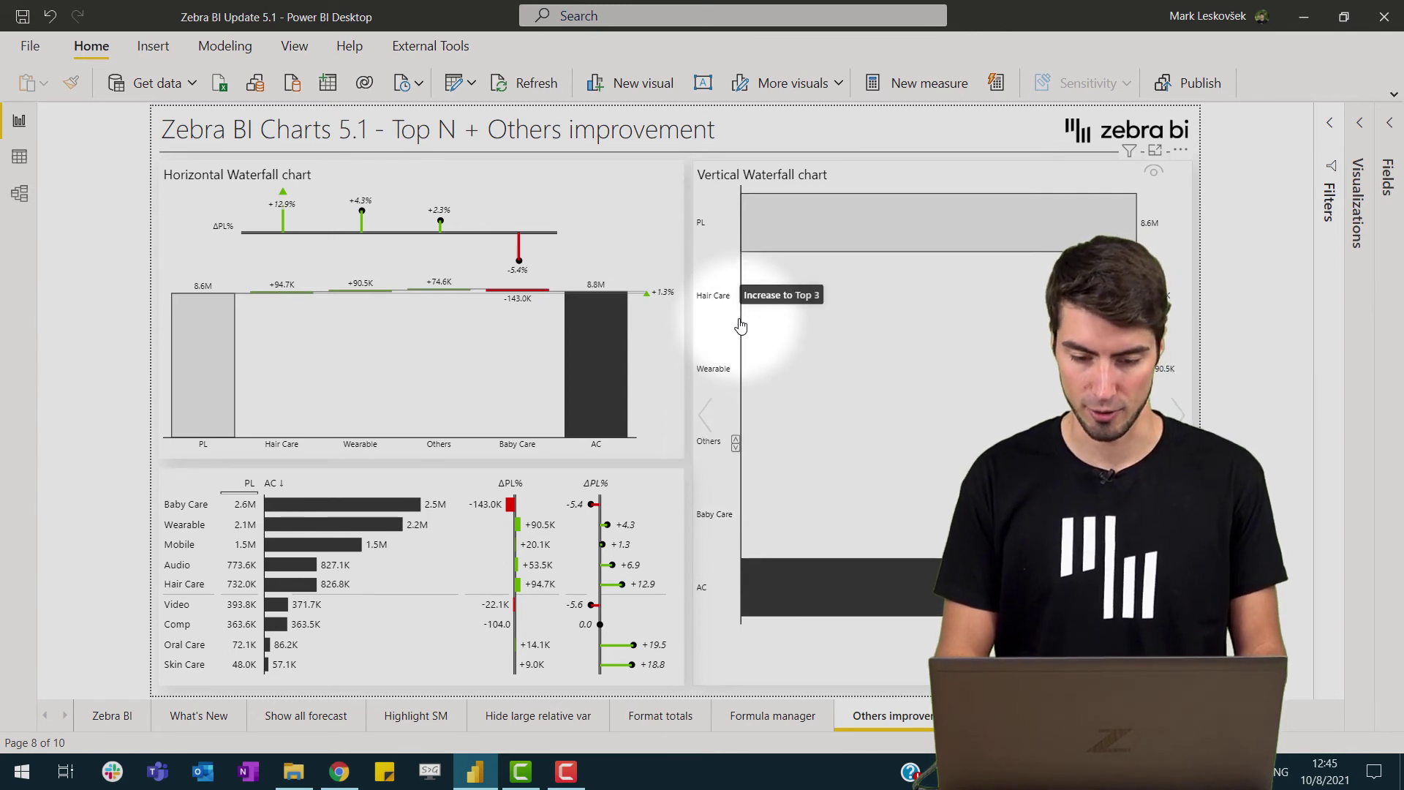
click(440, 446)
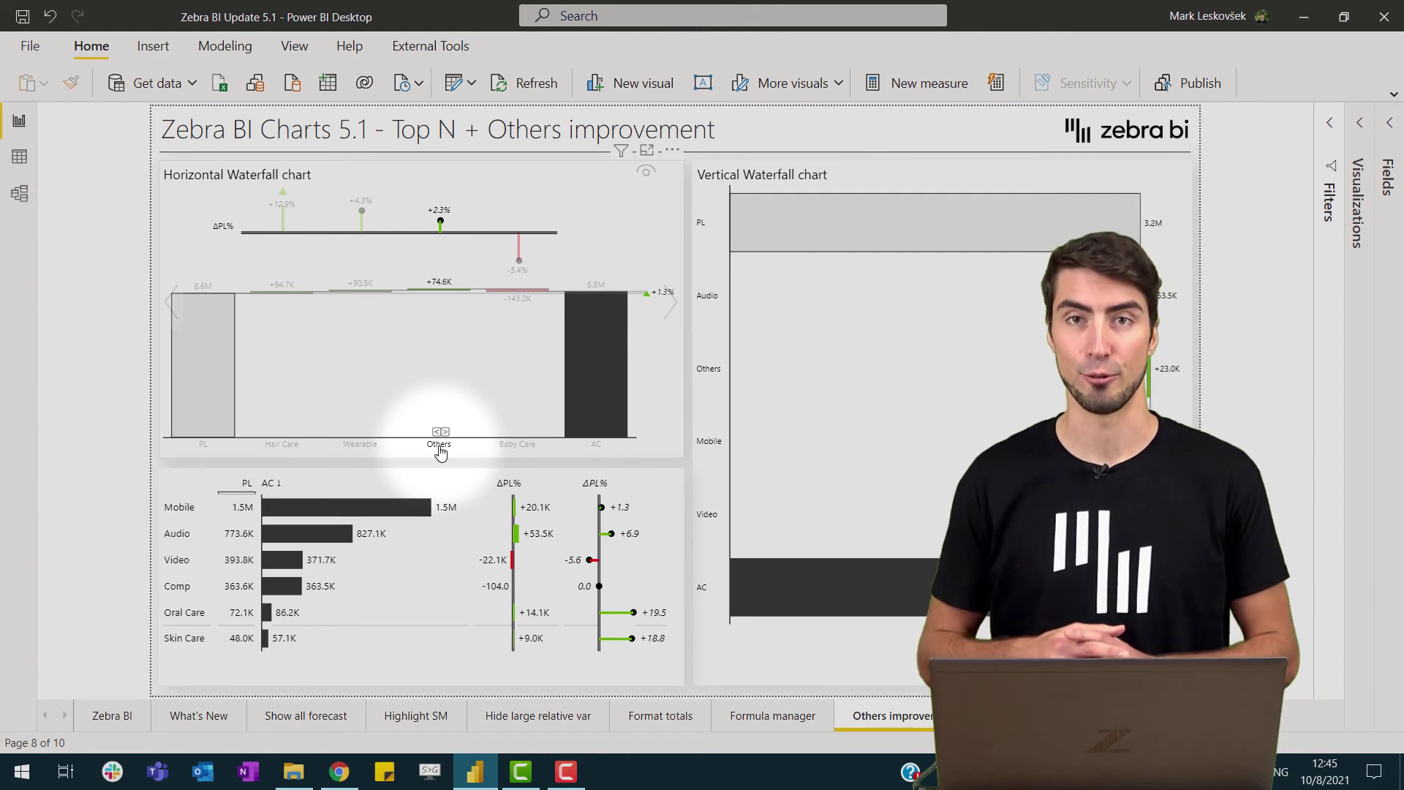